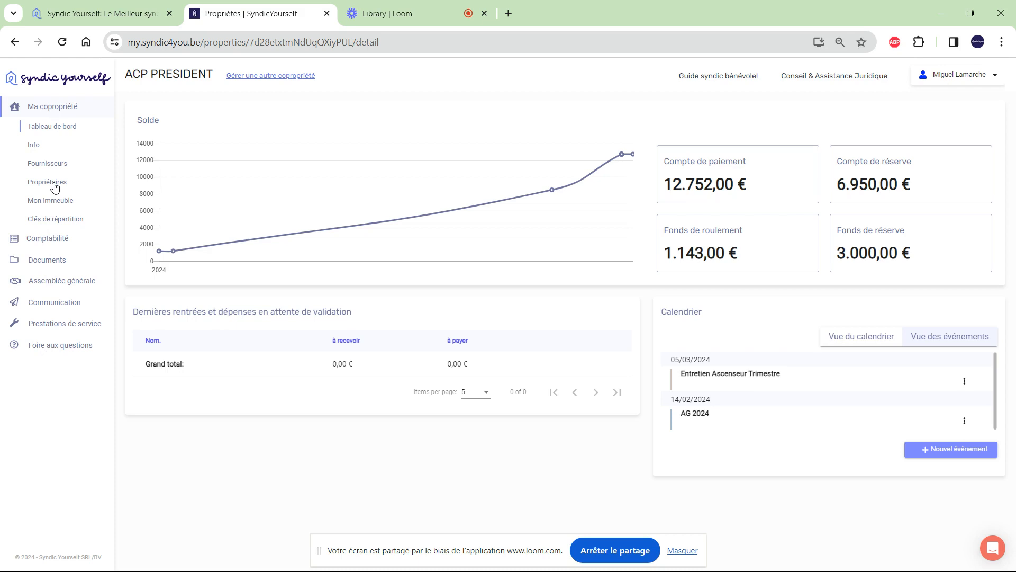
Open the owners' reserve fund (Fonds de réserve) in the accounting section and start a capital increase/reduction.
click(42, 242)
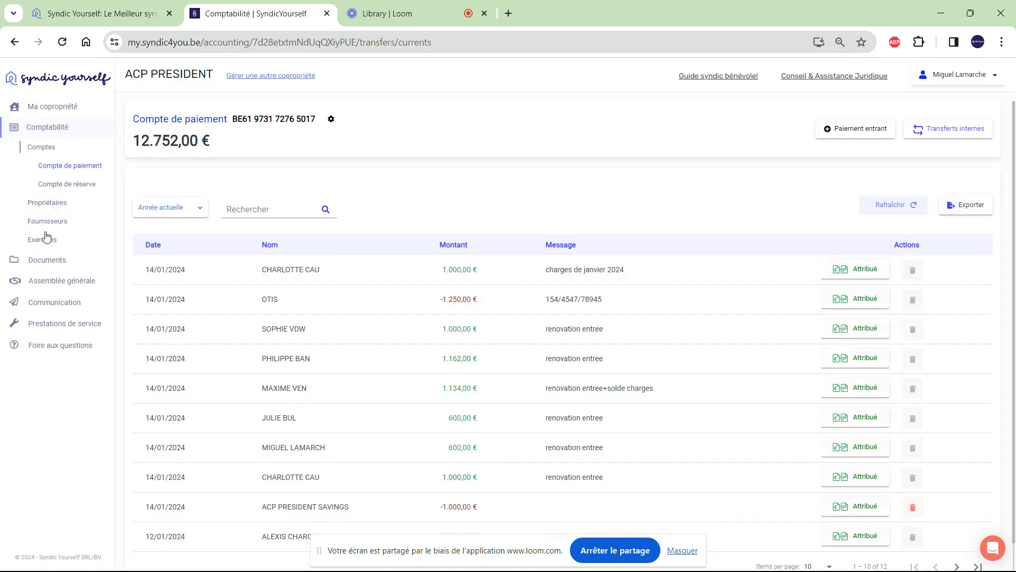
click(51, 203)
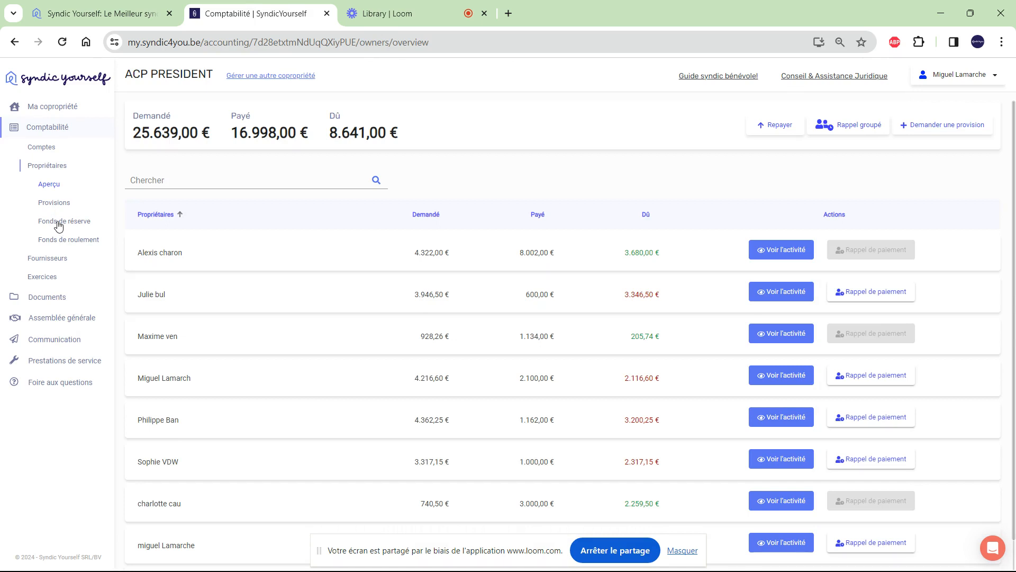
click(58, 225)
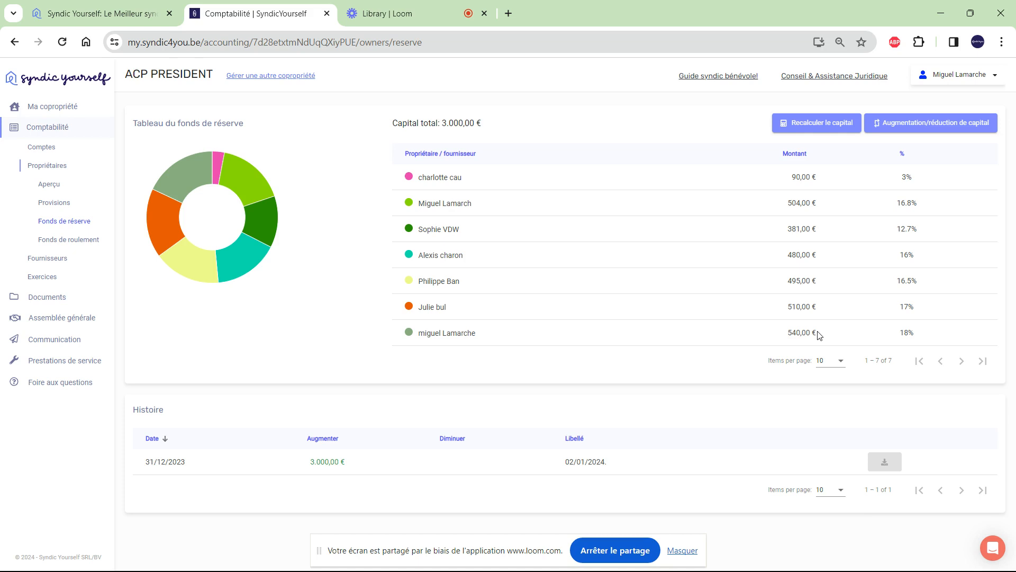
click(939, 129)
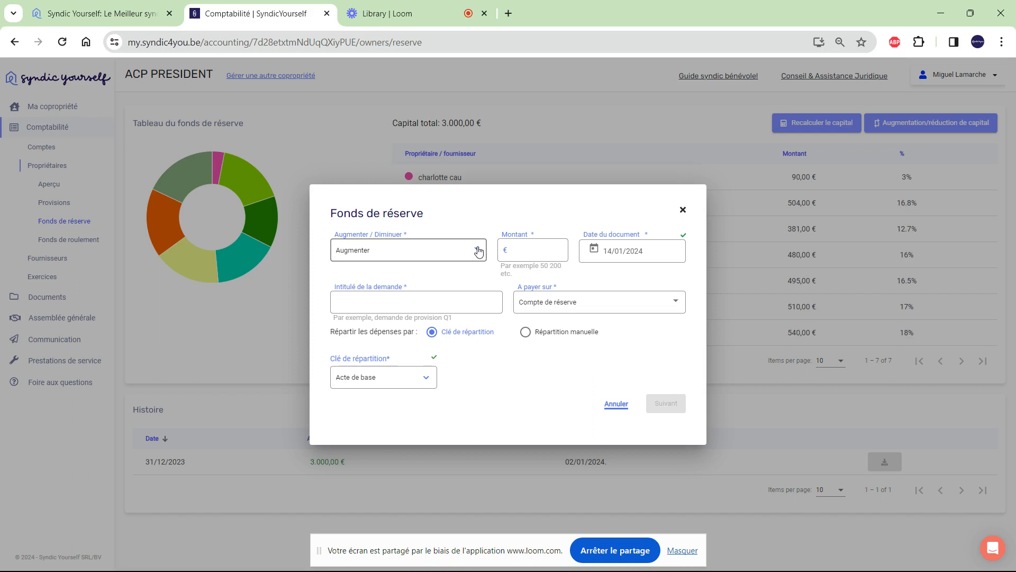
Set the reserve fund operation to Augmenter with an amount of 3000 €.
click(479, 251)
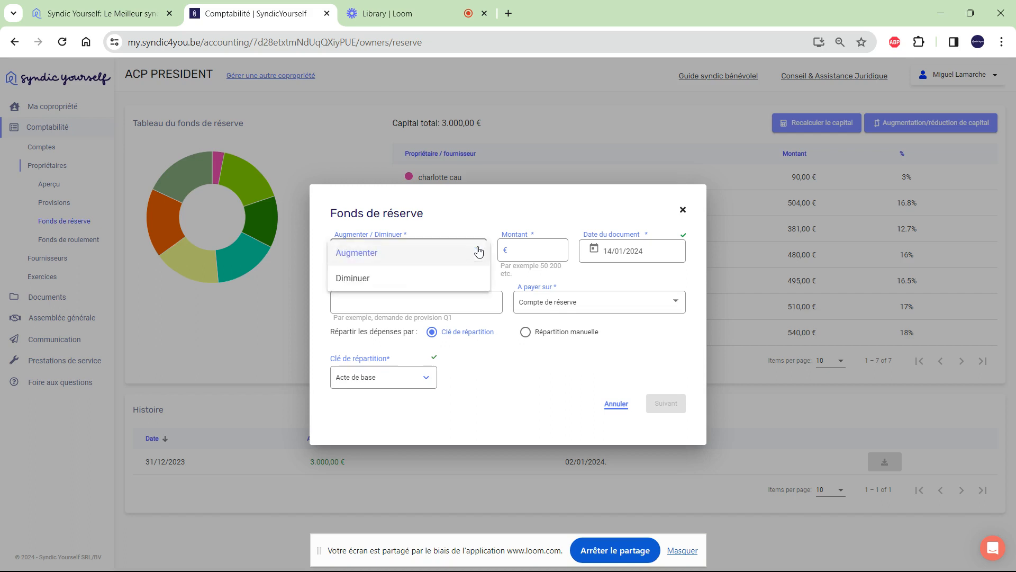
click(366, 253)
click(522, 252)
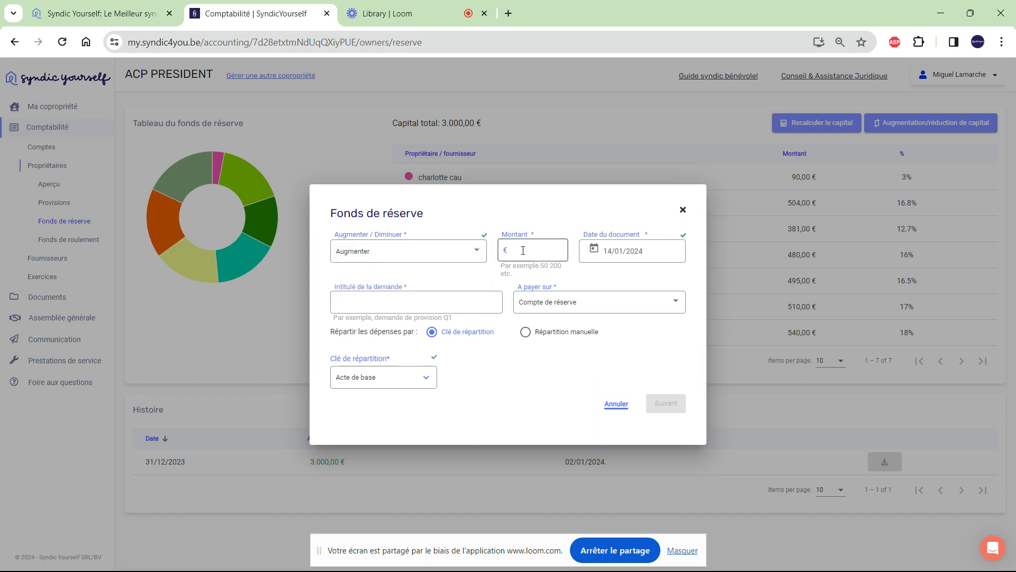
text(3000)
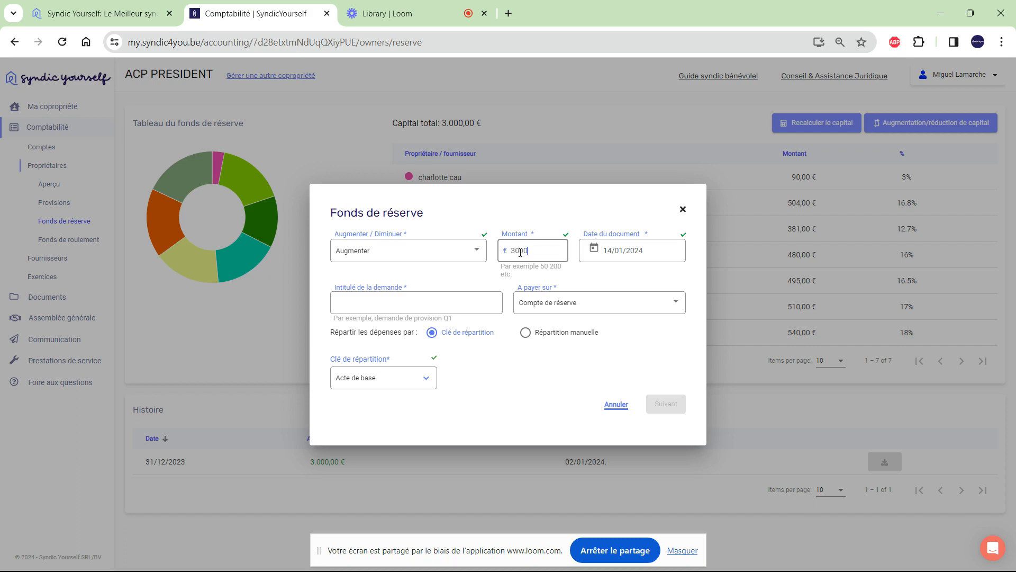
Title the request "Reparation toiture" and make it payable to the Compte de réserve.
click(429, 304)
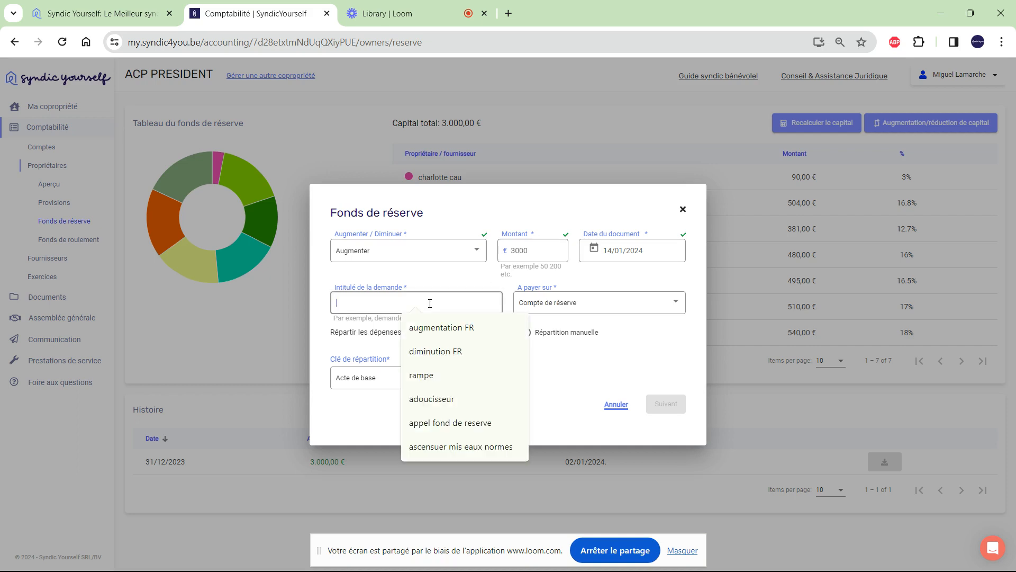
text(R)
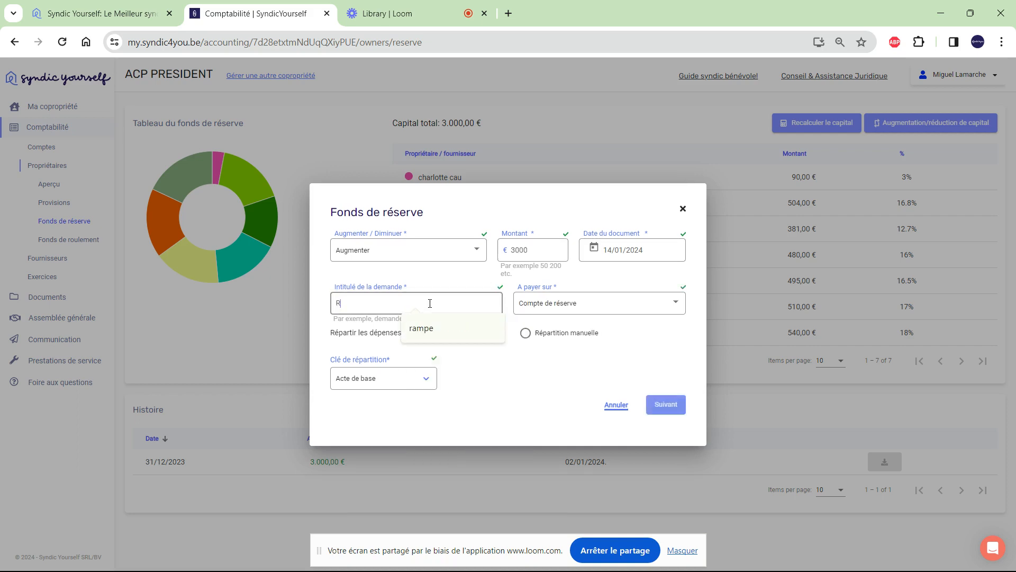
text(eparation toiture)
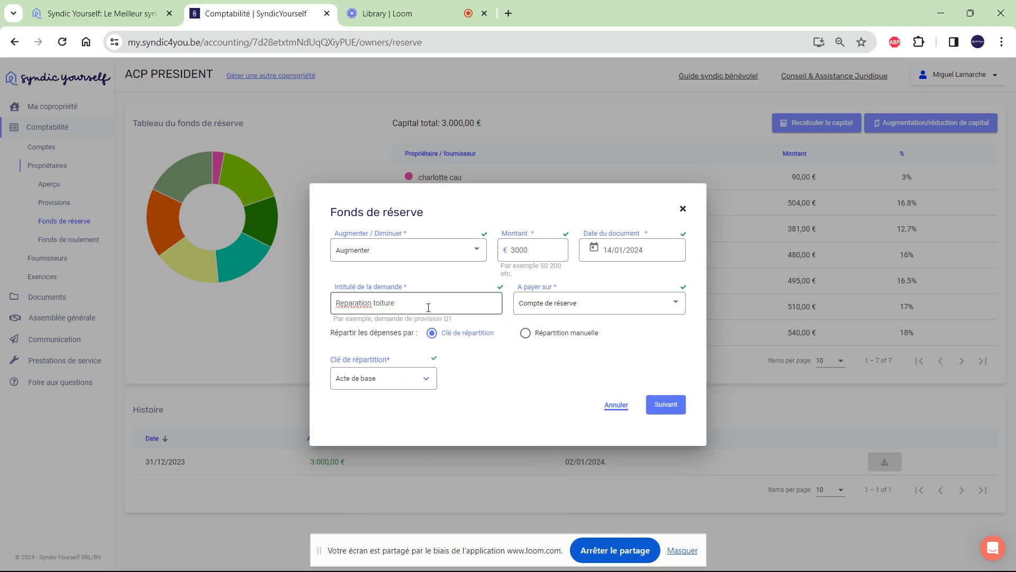
click(577, 304)
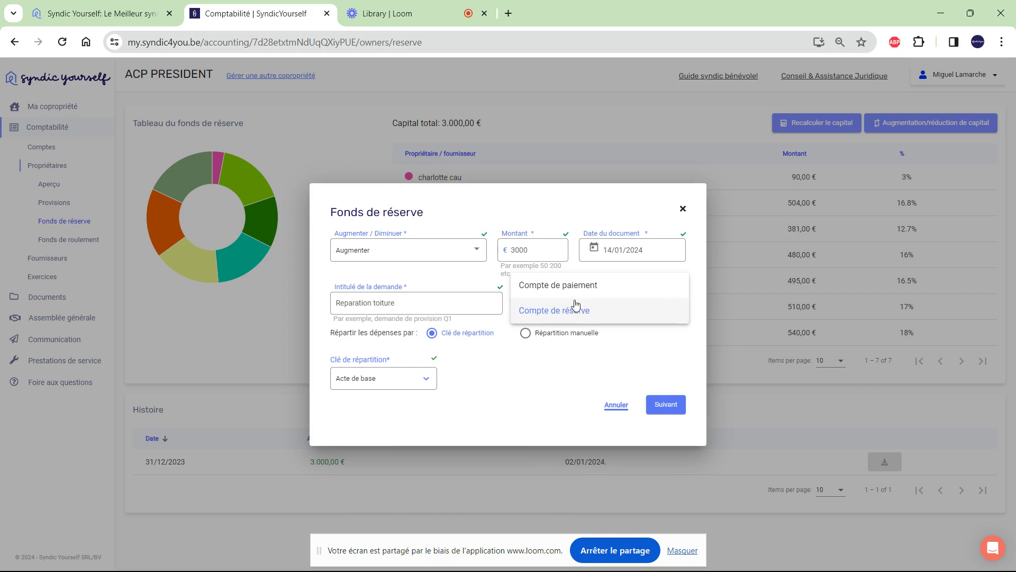
click(570, 310)
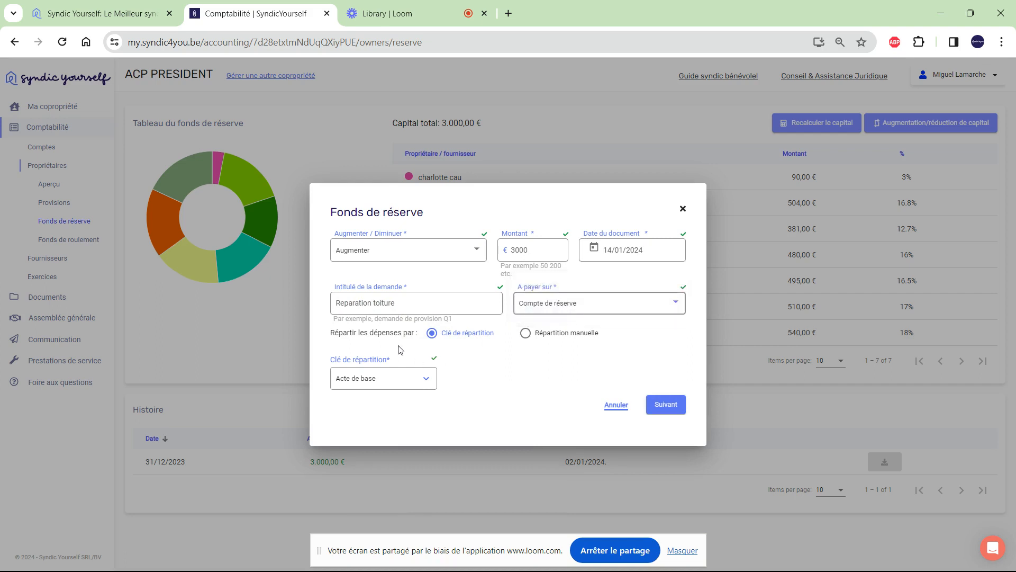
Allocate the increase by the "Acte de base" distribution key and proceed to the personalised message.
click(428, 380)
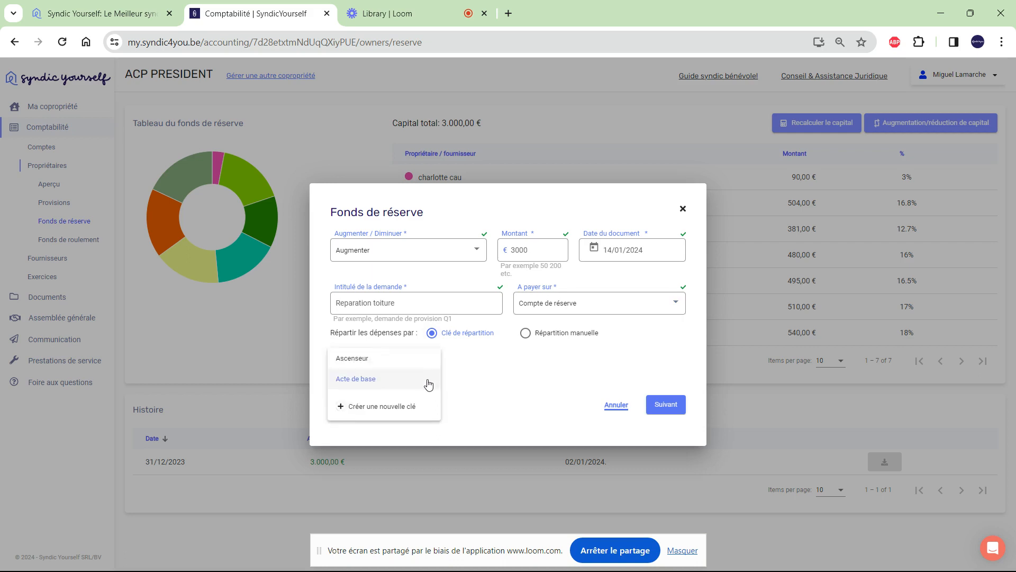
click(391, 379)
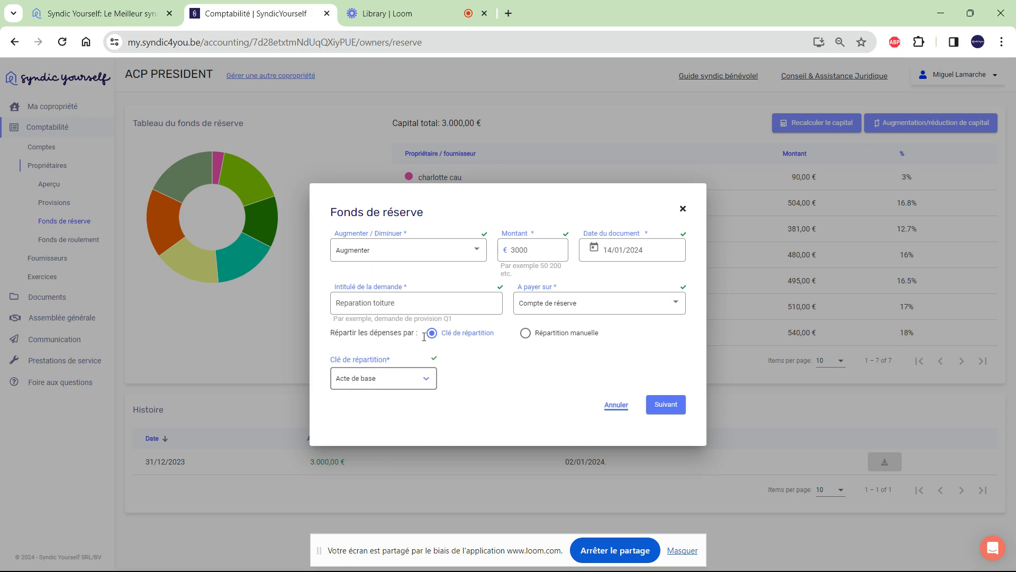
click(662, 404)
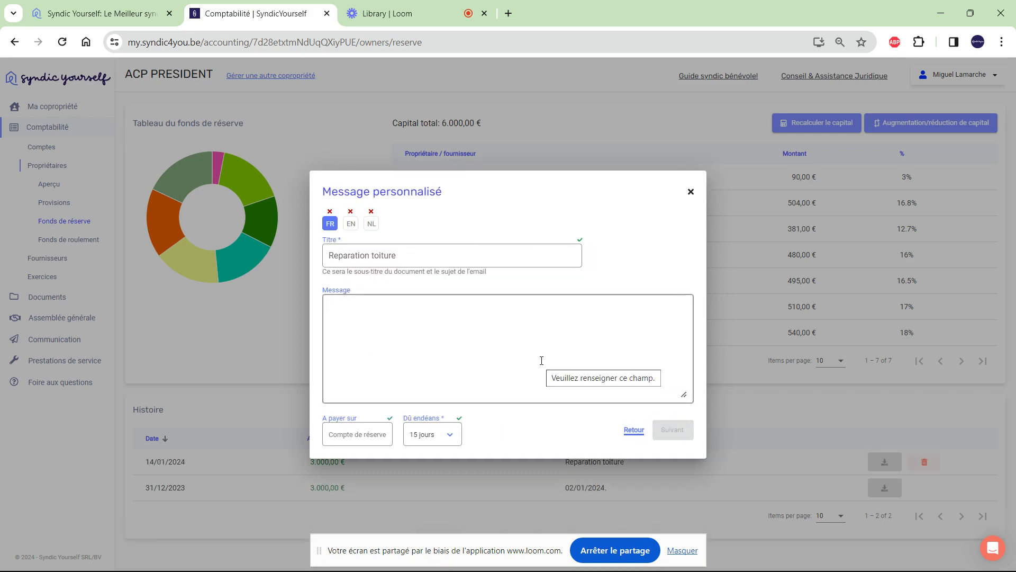
Write the French message "Merci de payer dans les 15 jours" for the owners.
click(560, 320)
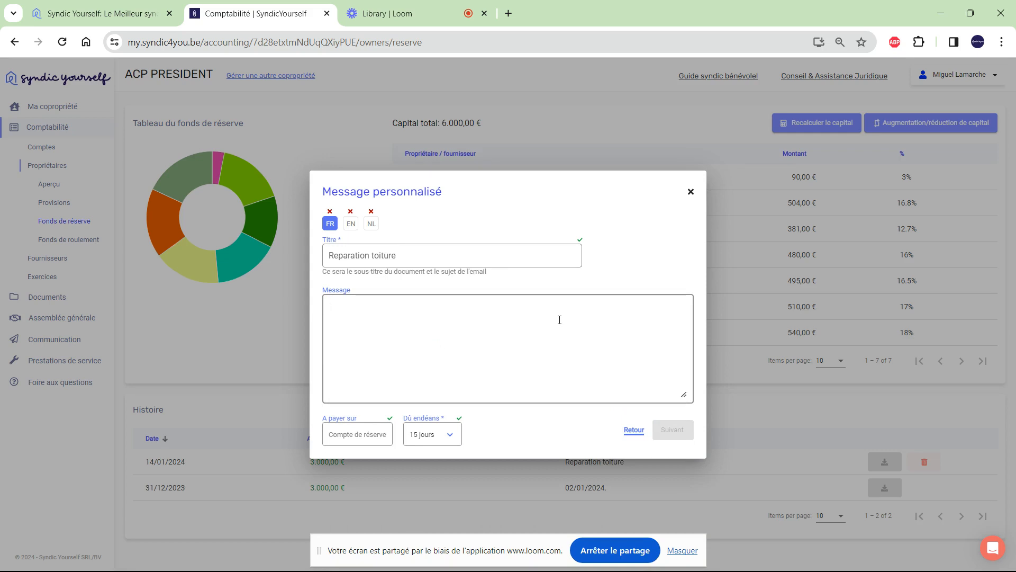
text(Merci de p)
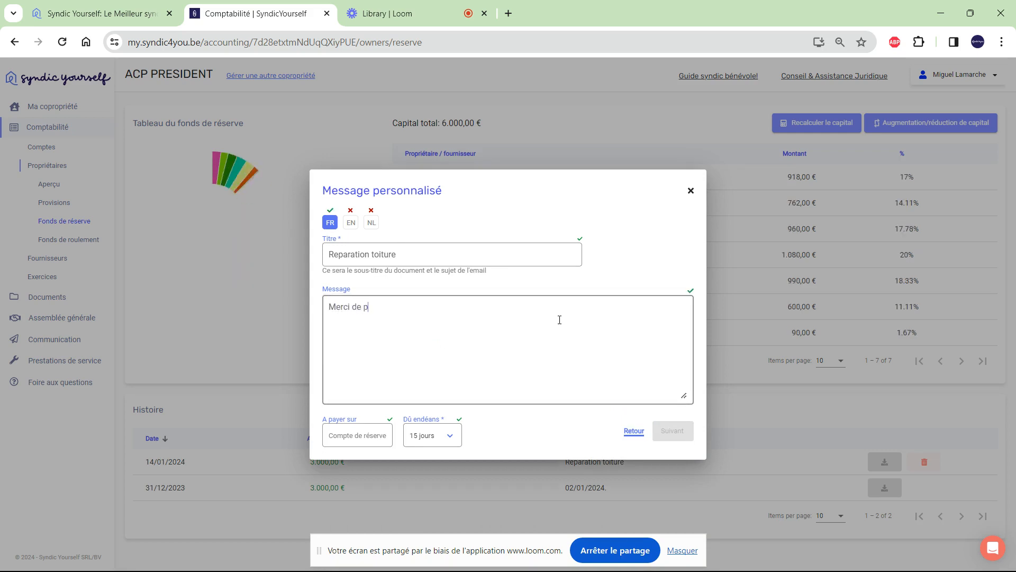
text(ayer dans les)
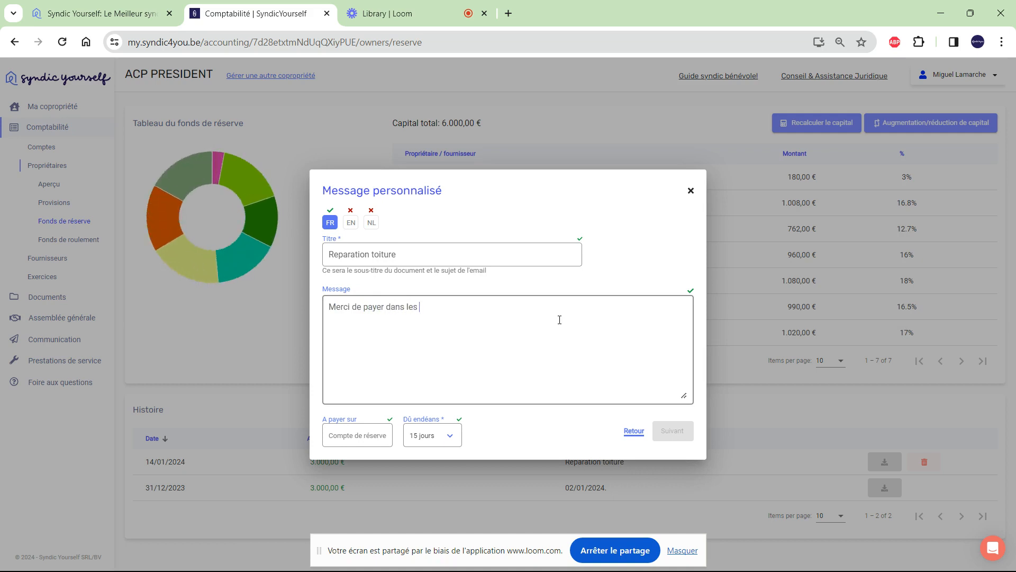
text( 15 jours)
Copy the French message text into the English version of the message.
drag(559, 316, 312, 309)
key(ctrl+c)
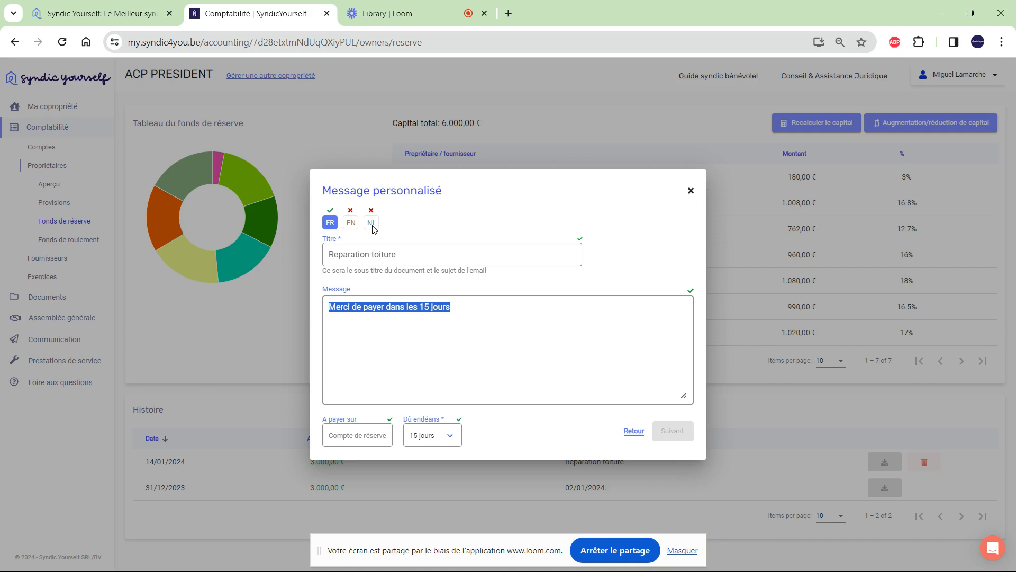
click(351, 223)
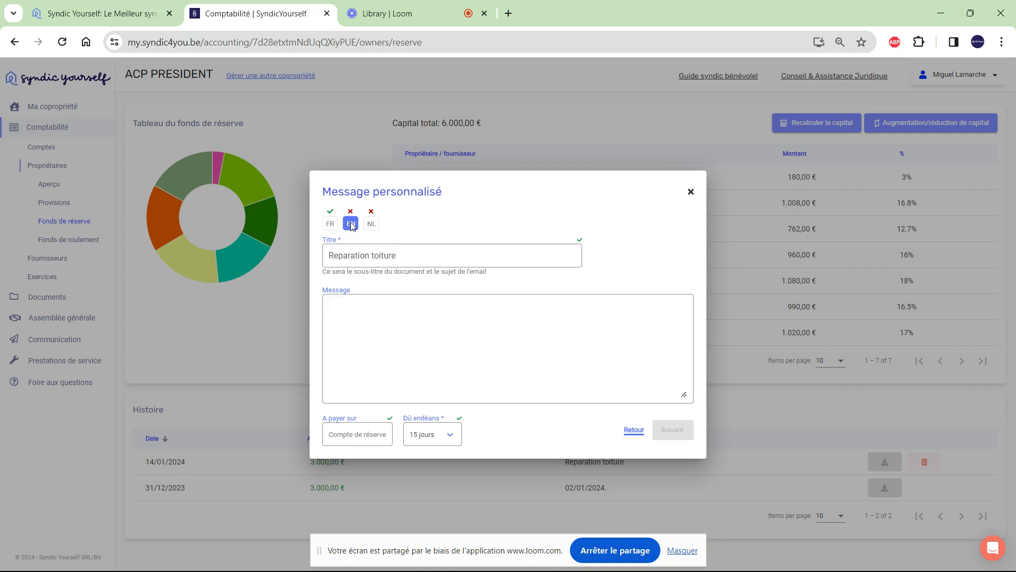
click(353, 307)
key(ctrl+v)
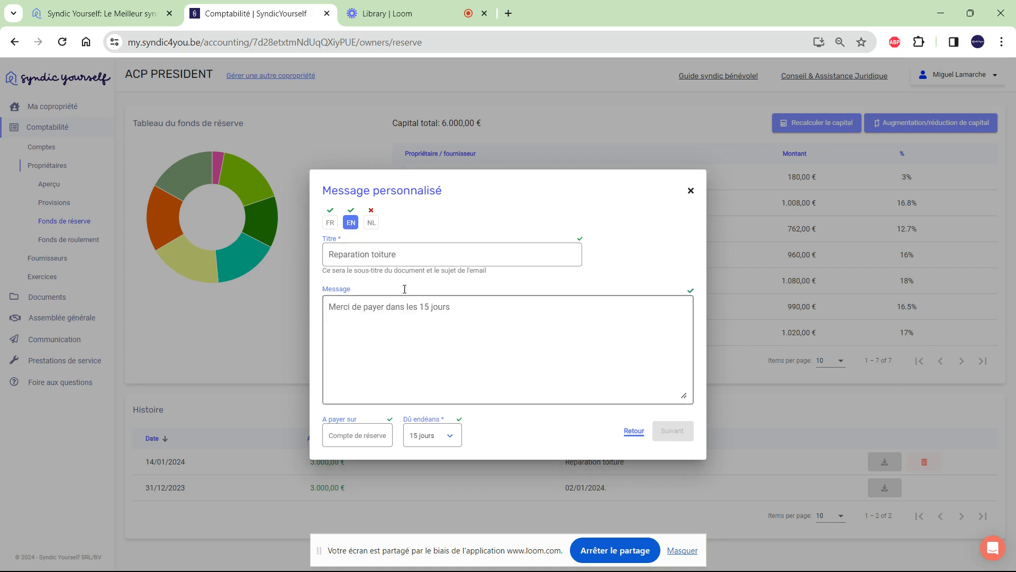
Reuse the copied text as the Dutch message and proceed to the document management stage.
click(370, 223)
click(354, 303)
key(ctrl+v)
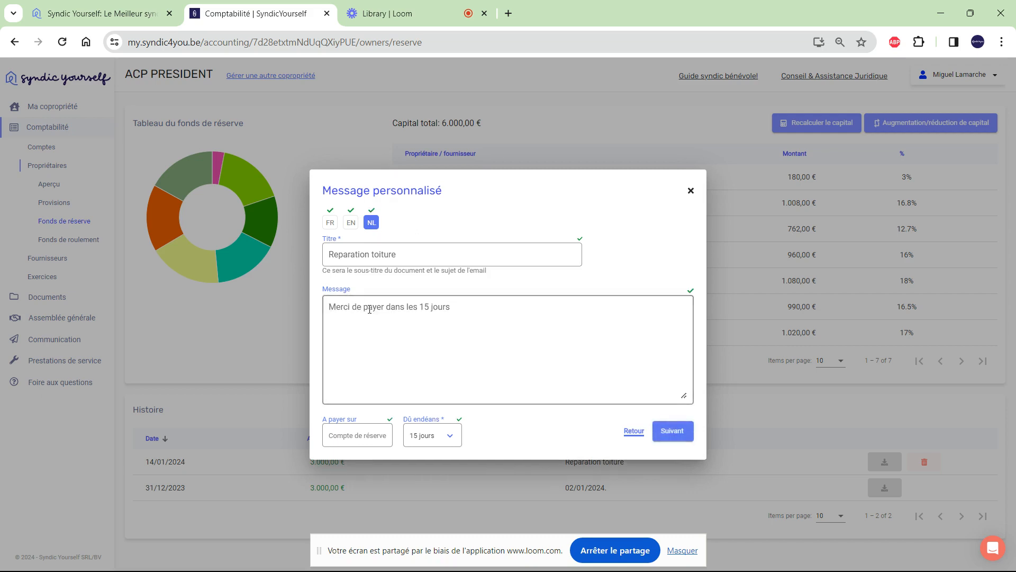
click(680, 438)
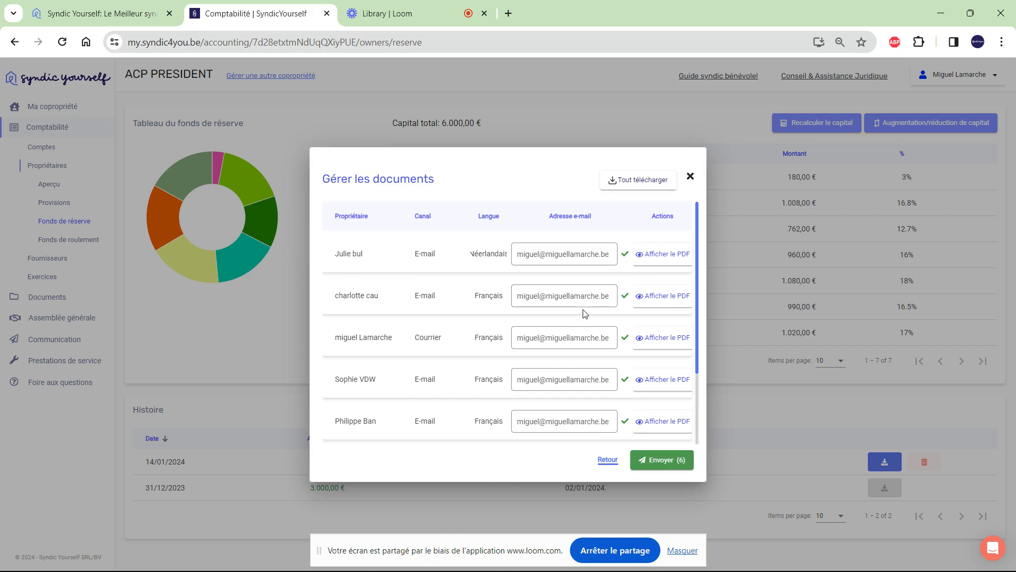
Review the Dutch-speaking owner's PDF letter, including the share breakdown and payment details, and close it.
click(667, 254)
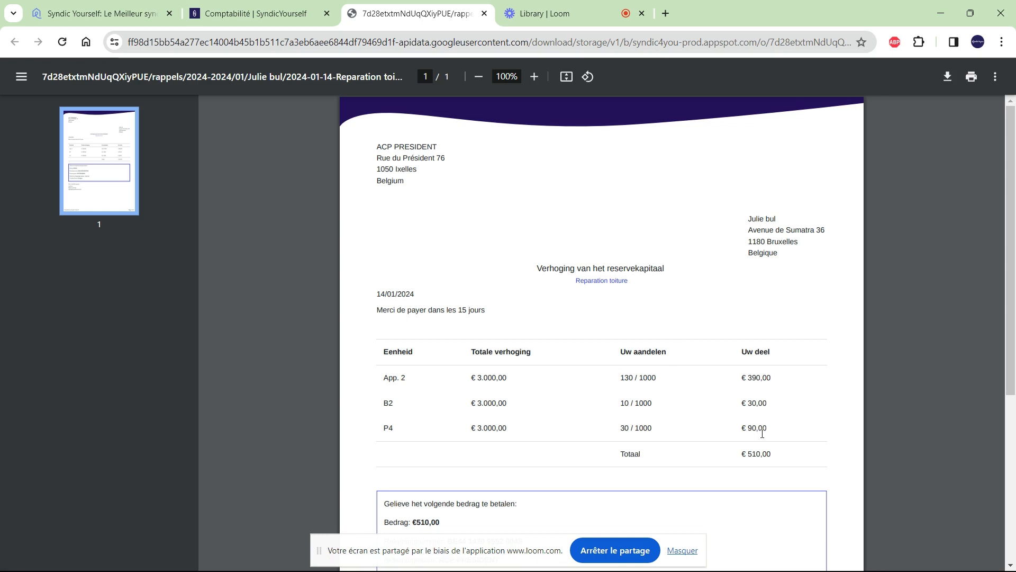
scroll(763, 456, down, 1)
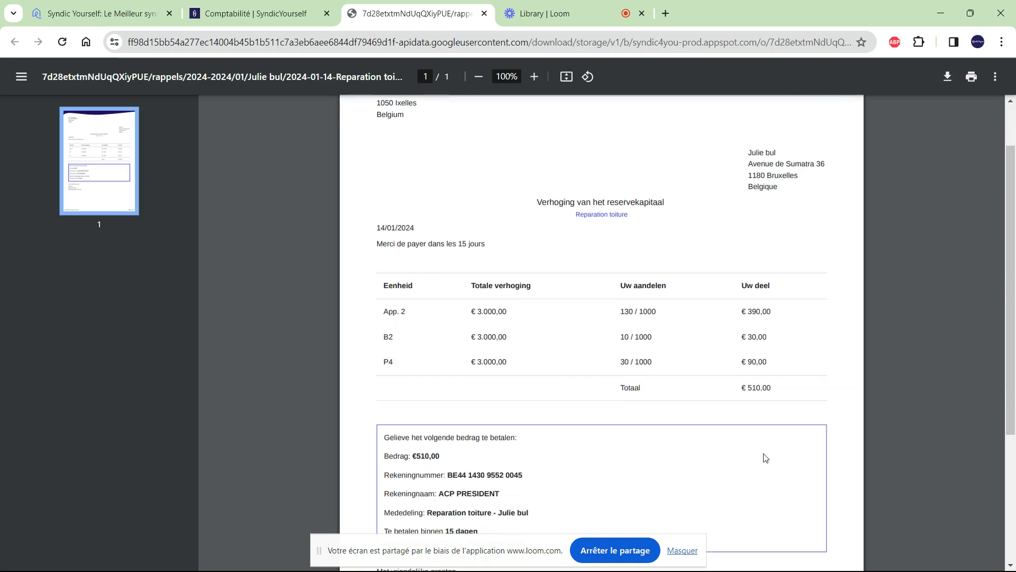
scroll(573, 392, down, 2)
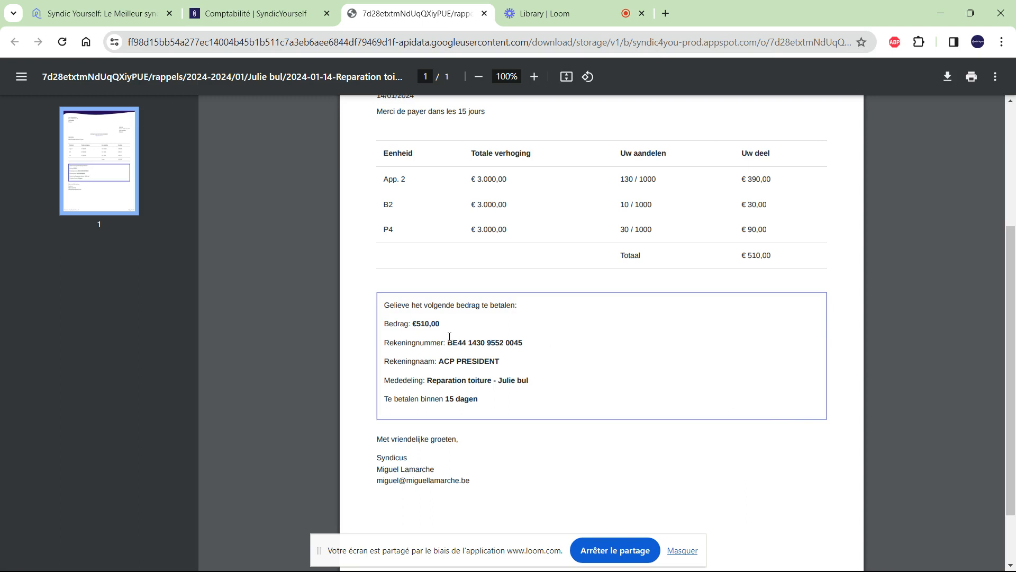
scroll(450, 337, up, 4)
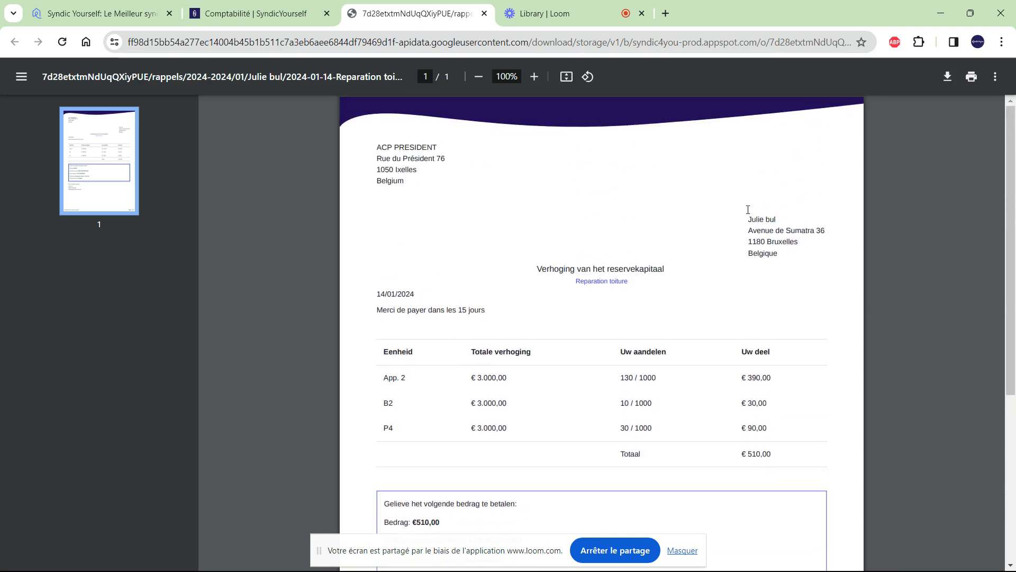
scroll(602, 258, down, 5)
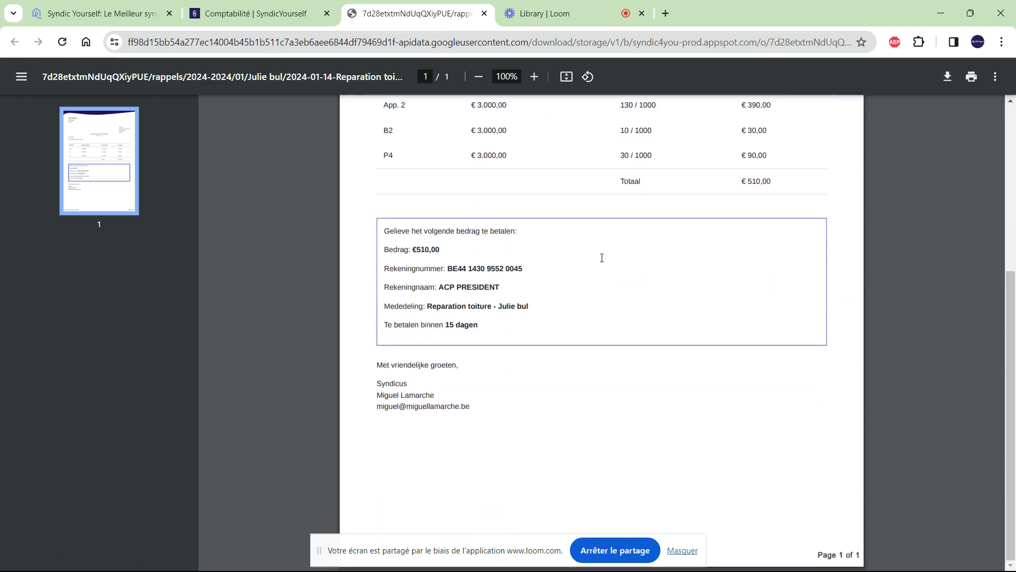
scroll(602, 257, up, 5)
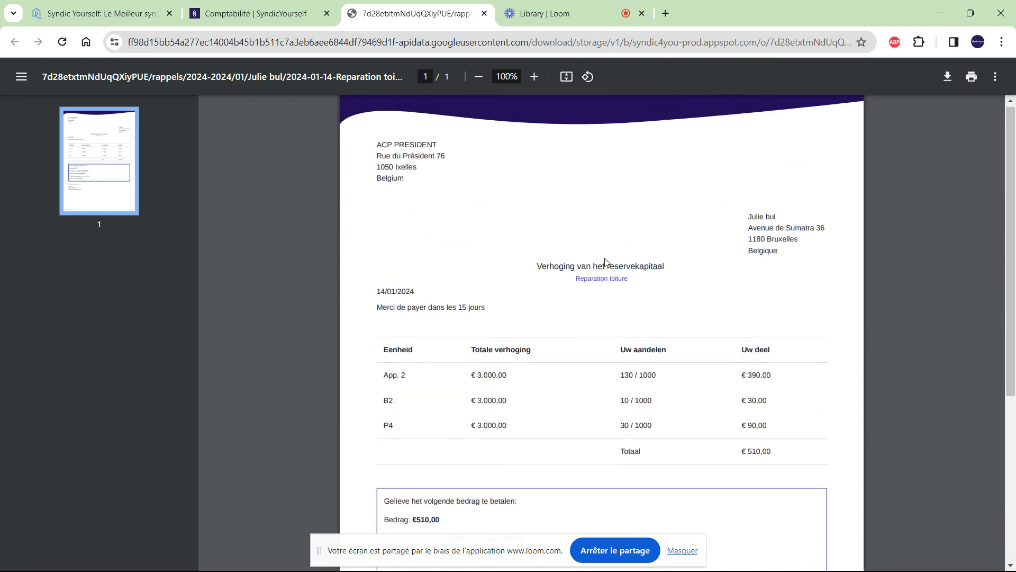
click(487, 14)
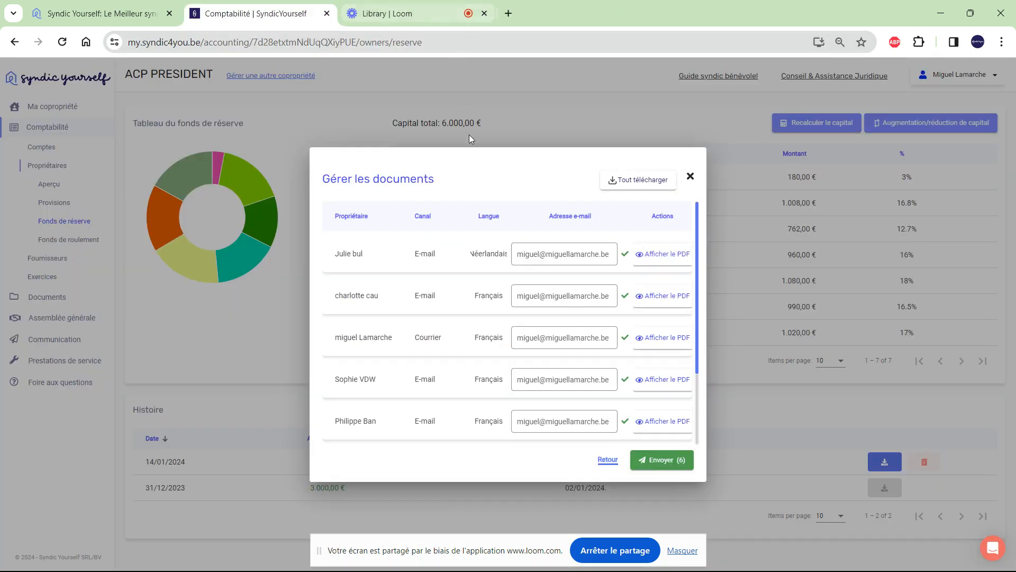
Send the reserve fund request documents to the owners by e-mail and close the document manager.
click(659, 464)
click(532, 391)
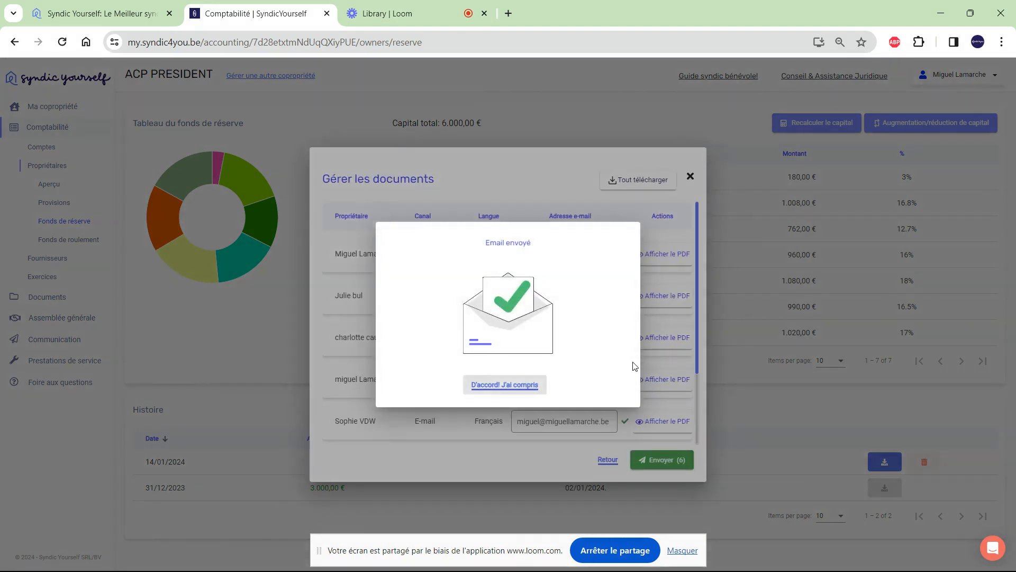
click(502, 389)
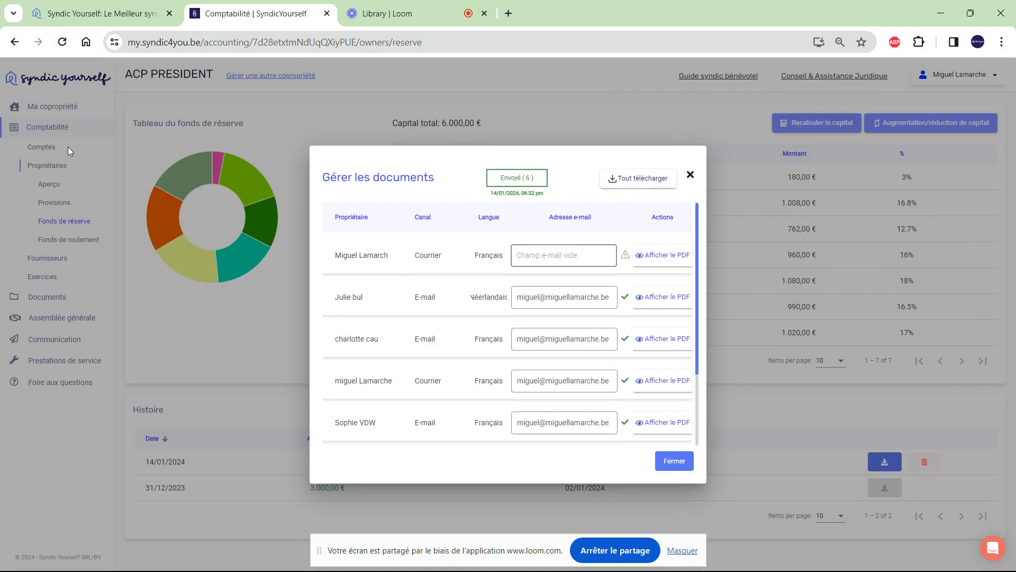
click(691, 175)
click(529, 395)
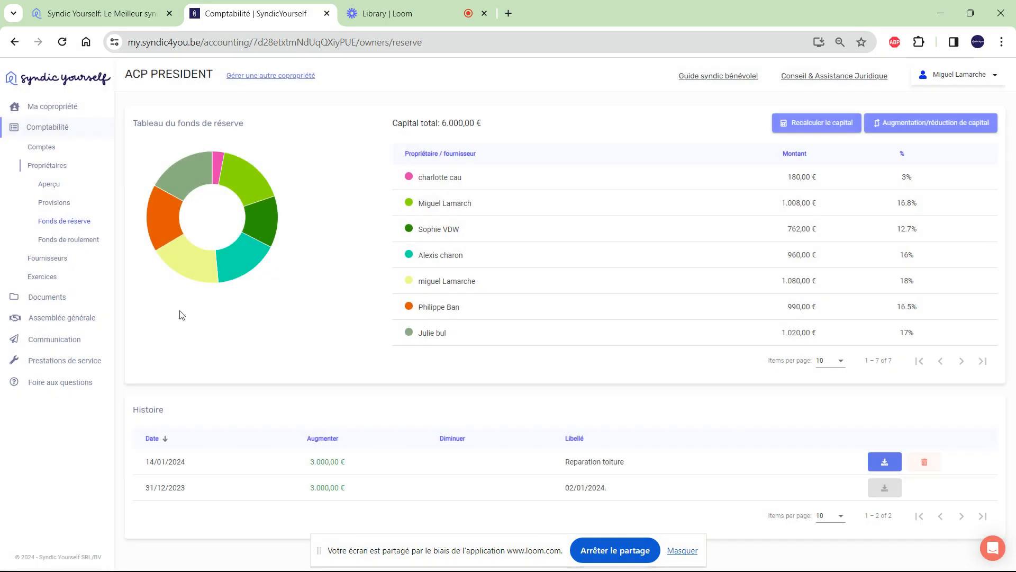
Open the owners' working capital fund (Fonds de roulement) page.
click(75, 241)
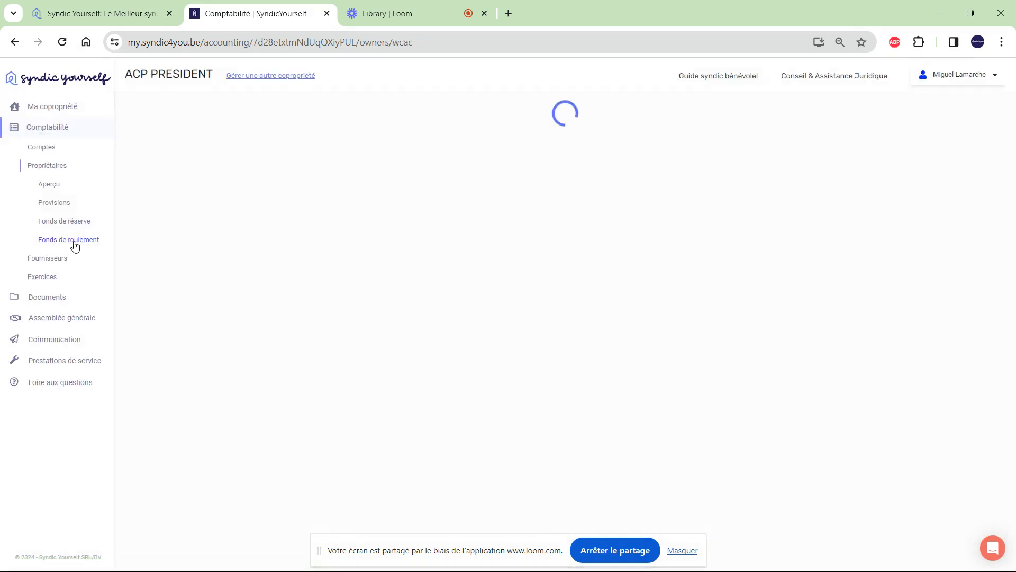